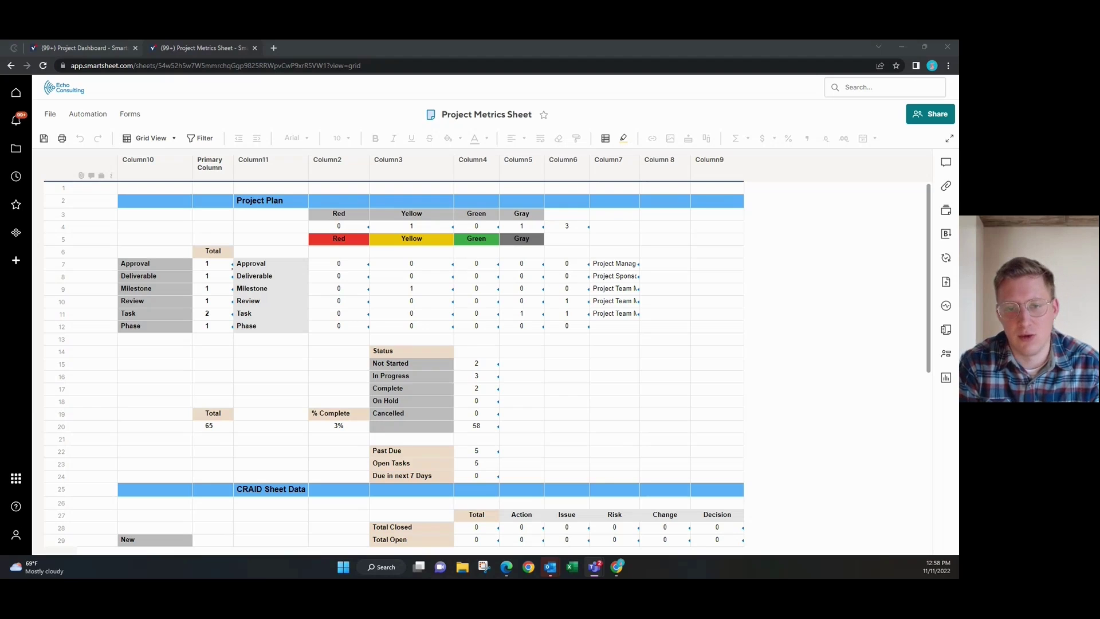
Step: Open Manage References from a cell's context menu to list the 12 cross-sheet references
{"action": "left_click", "coordinate": [654, 227]}
{"action": "right_click", "coordinate": [653, 228]}
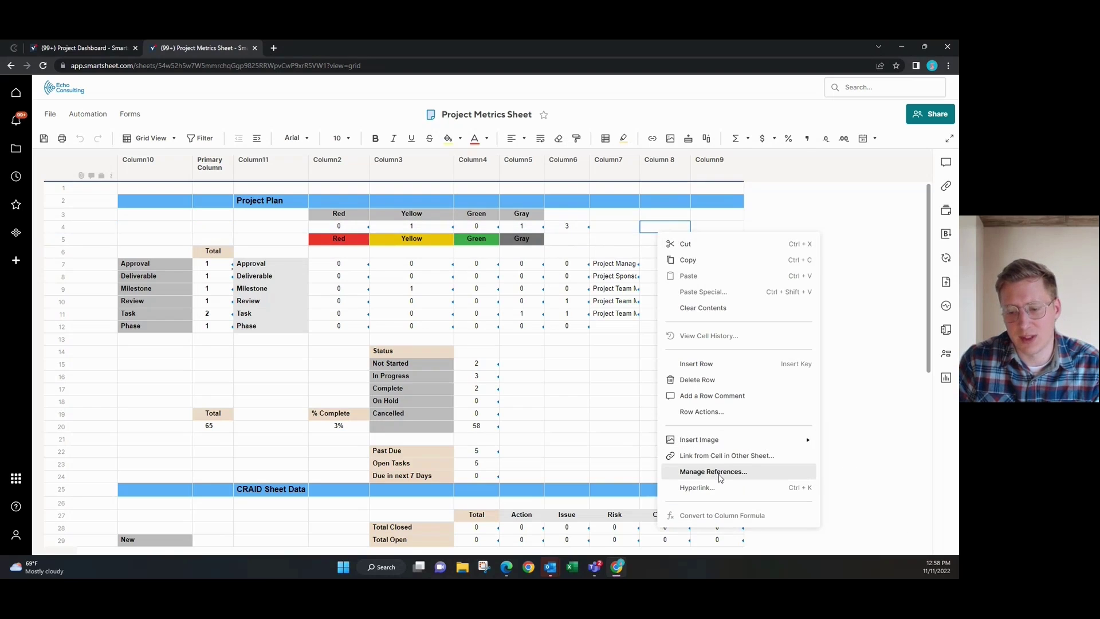
{"action": "left_click", "coordinate": [713, 472]}
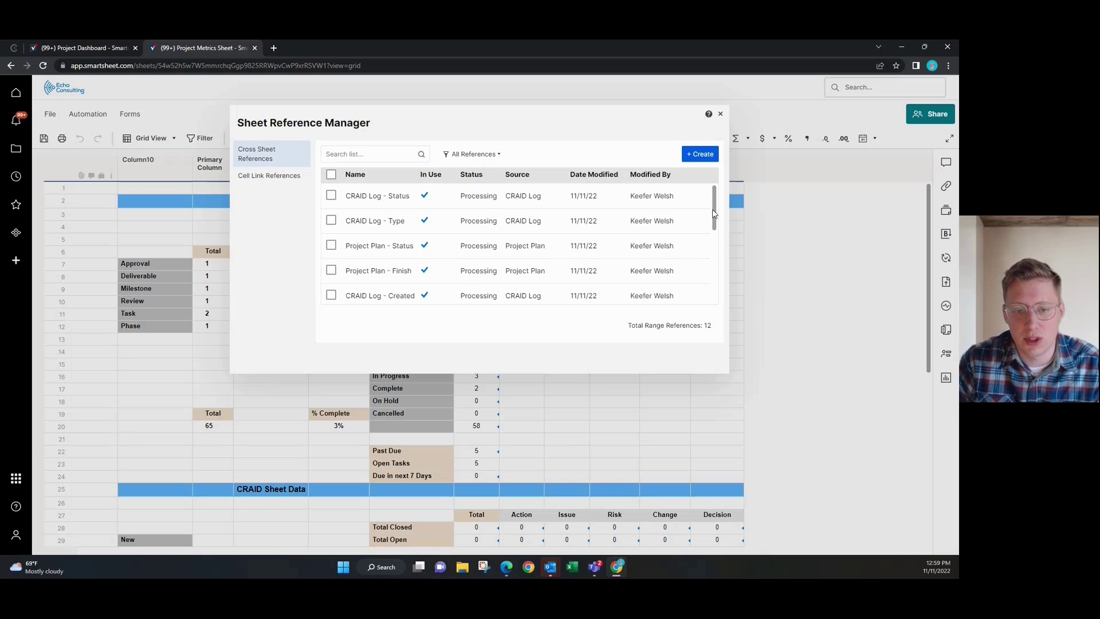
{"action": "left_click_drag", "start_coordinate": [712, 209], "coordinate": [726, 288]}
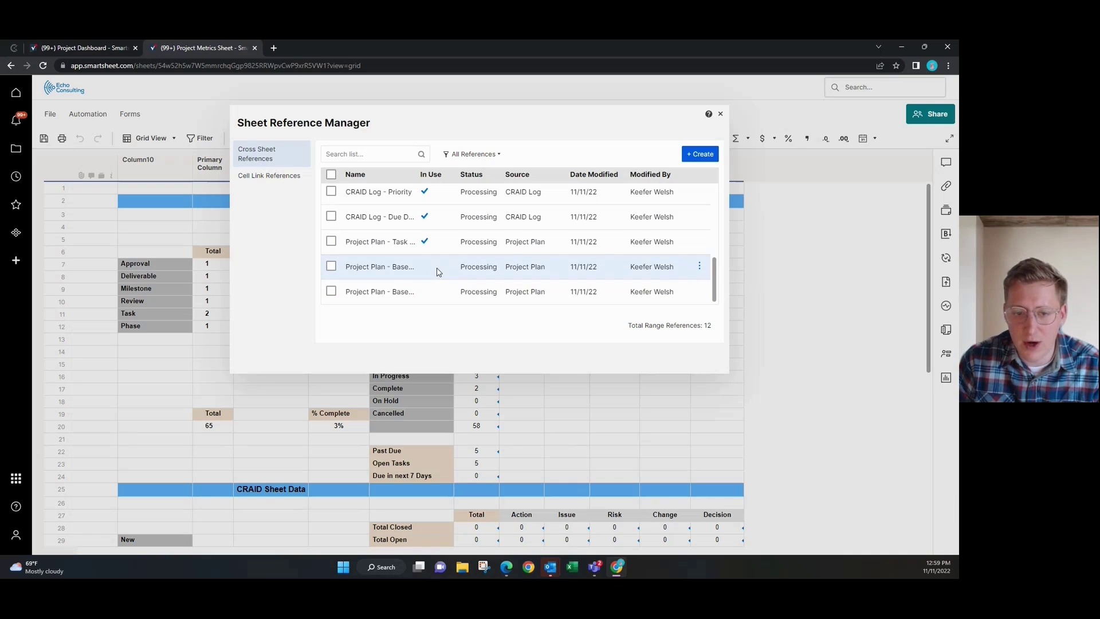
{"action": "mouse_move", "coordinate": [439, 292]}
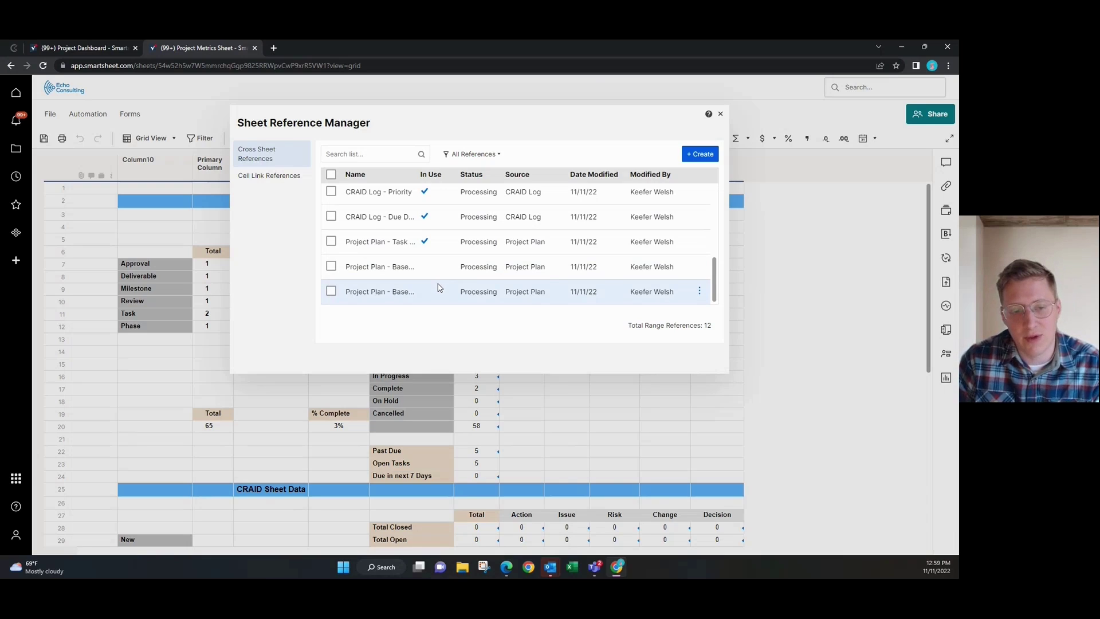
Step: Select the two references lacking an In Use tick and confirm their deletion
{"action": "left_click", "coordinate": [330, 291]}
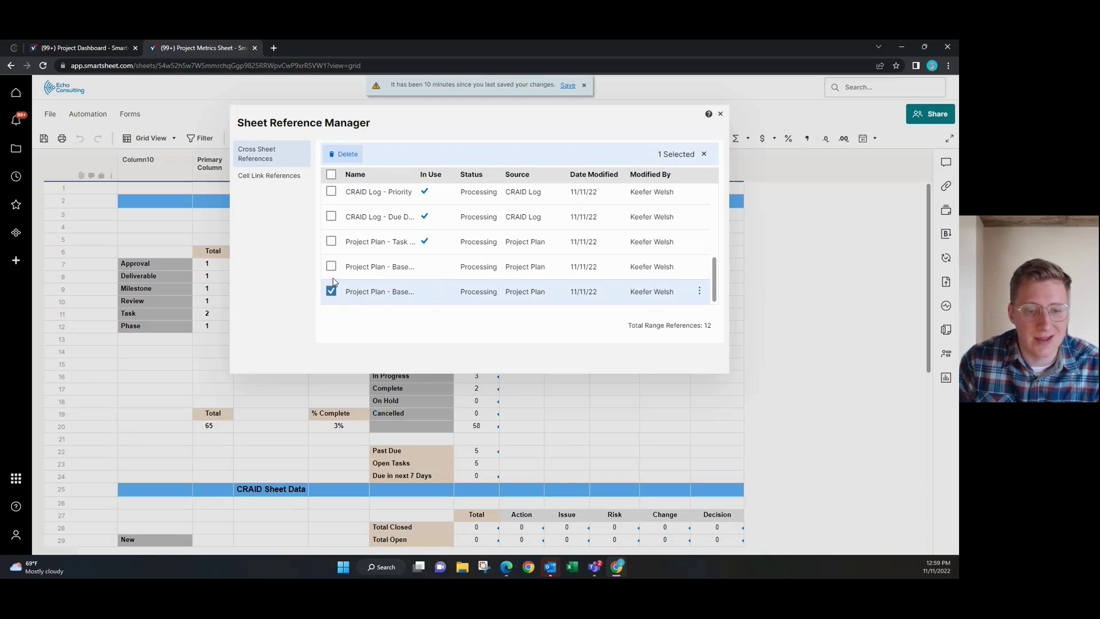
{"action": "left_click", "coordinate": [331, 267]}
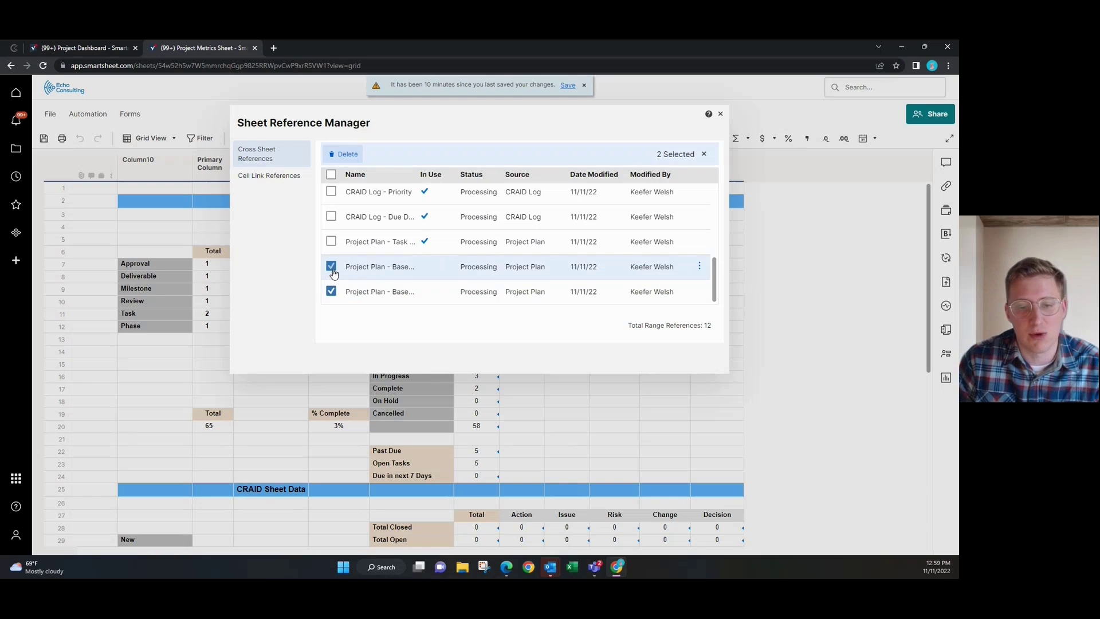
{"action": "left_click", "coordinate": [343, 154]}
{"action": "left_click", "coordinate": [559, 186]}
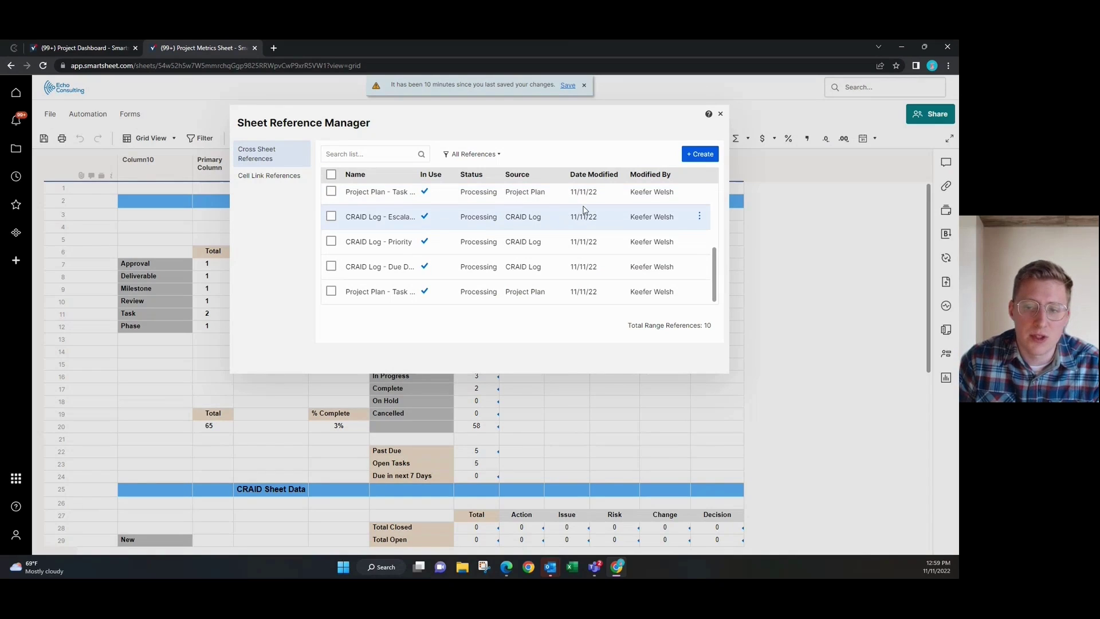
Step: Open the first listed reference's options menu and dismiss it without changes
{"action": "left_click", "coordinate": [699, 192]}
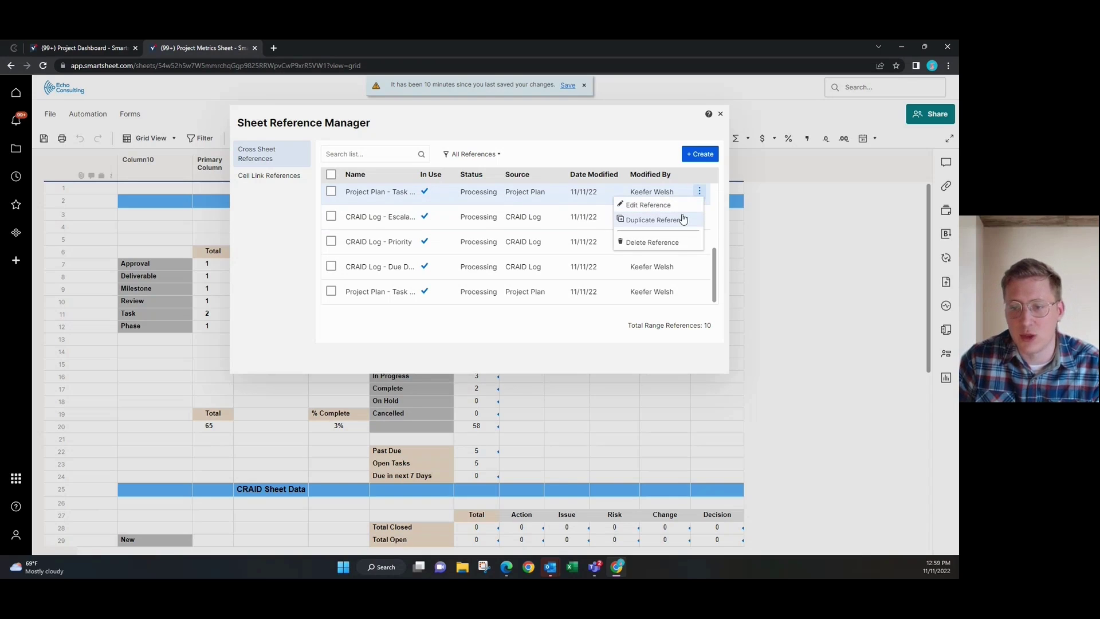
{"action": "left_click", "coordinate": [715, 205]}
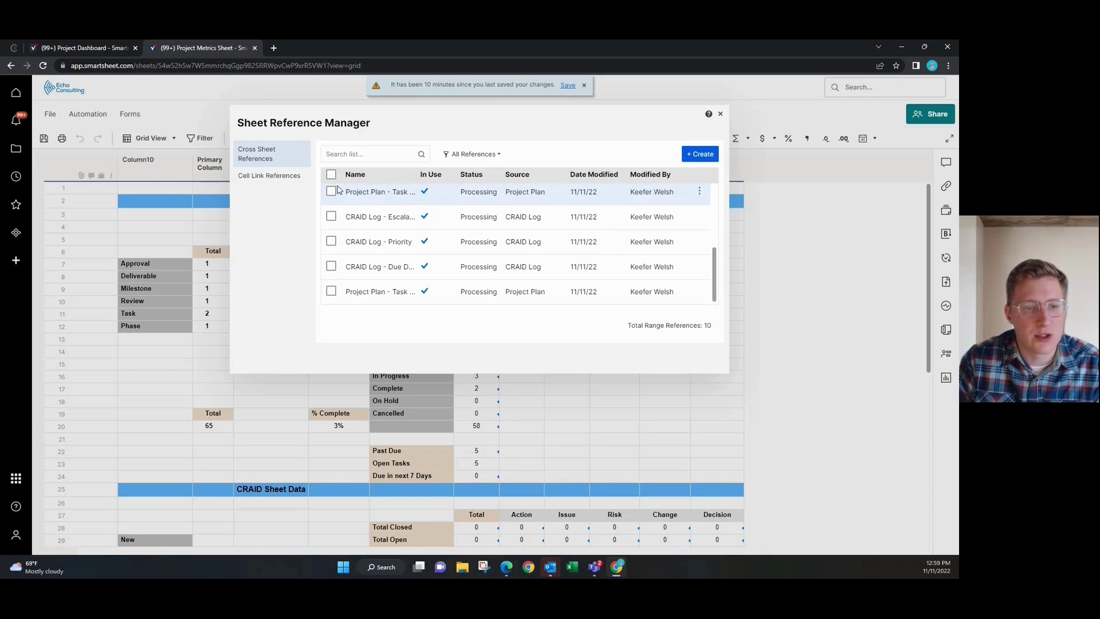
{"action": "left_click", "coordinate": [296, 177]}
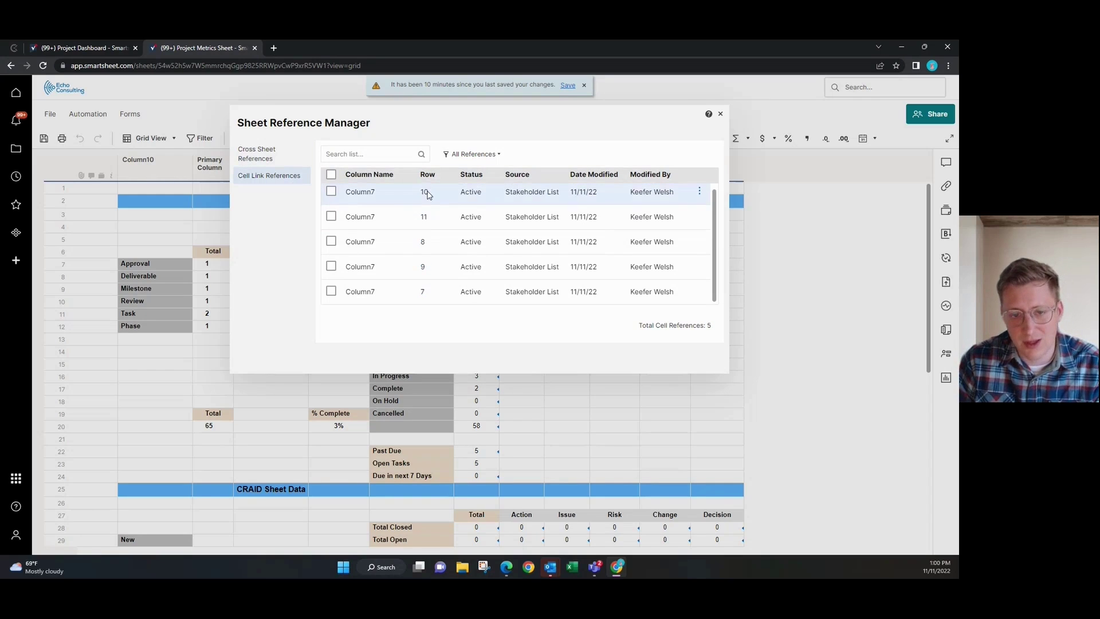
{"action": "left_click", "coordinate": [499, 160]}
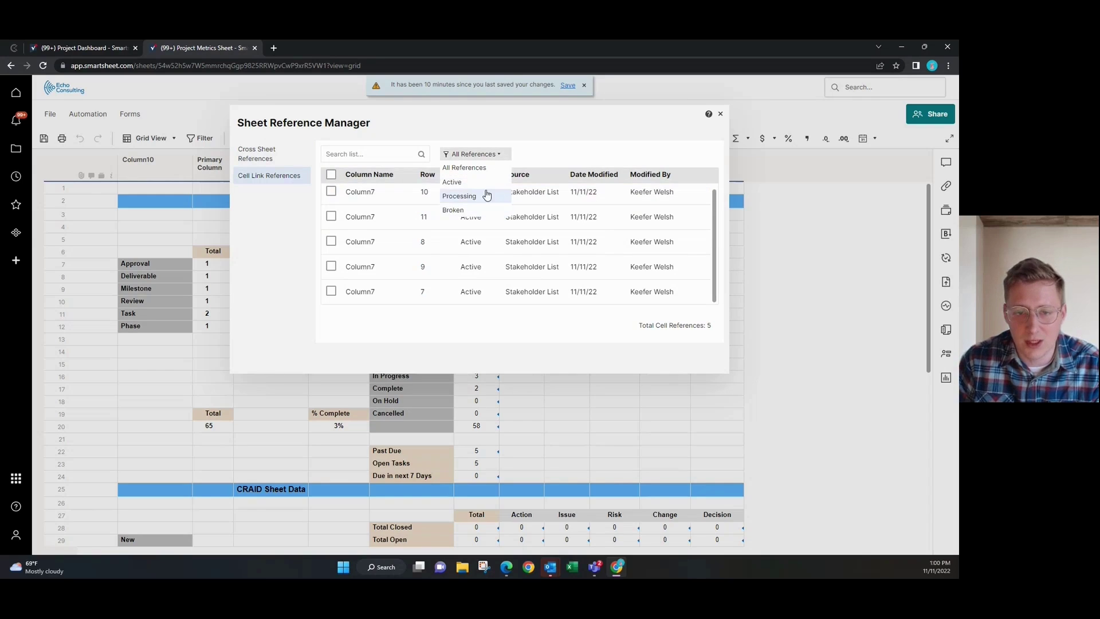
{"action": "left_click", "coordinate": [469, 168]}
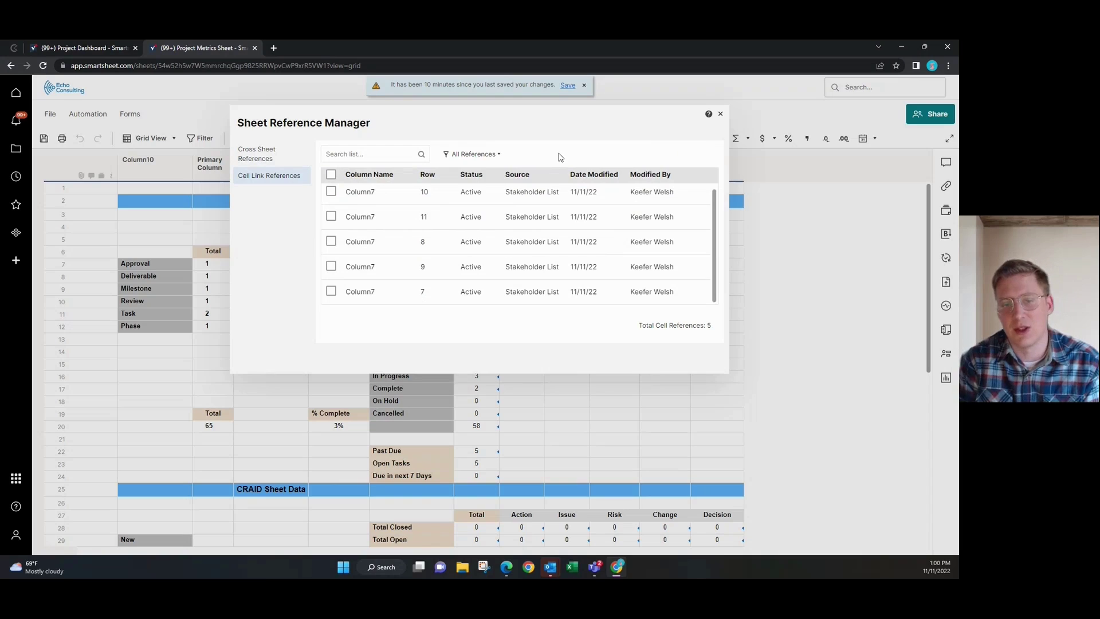